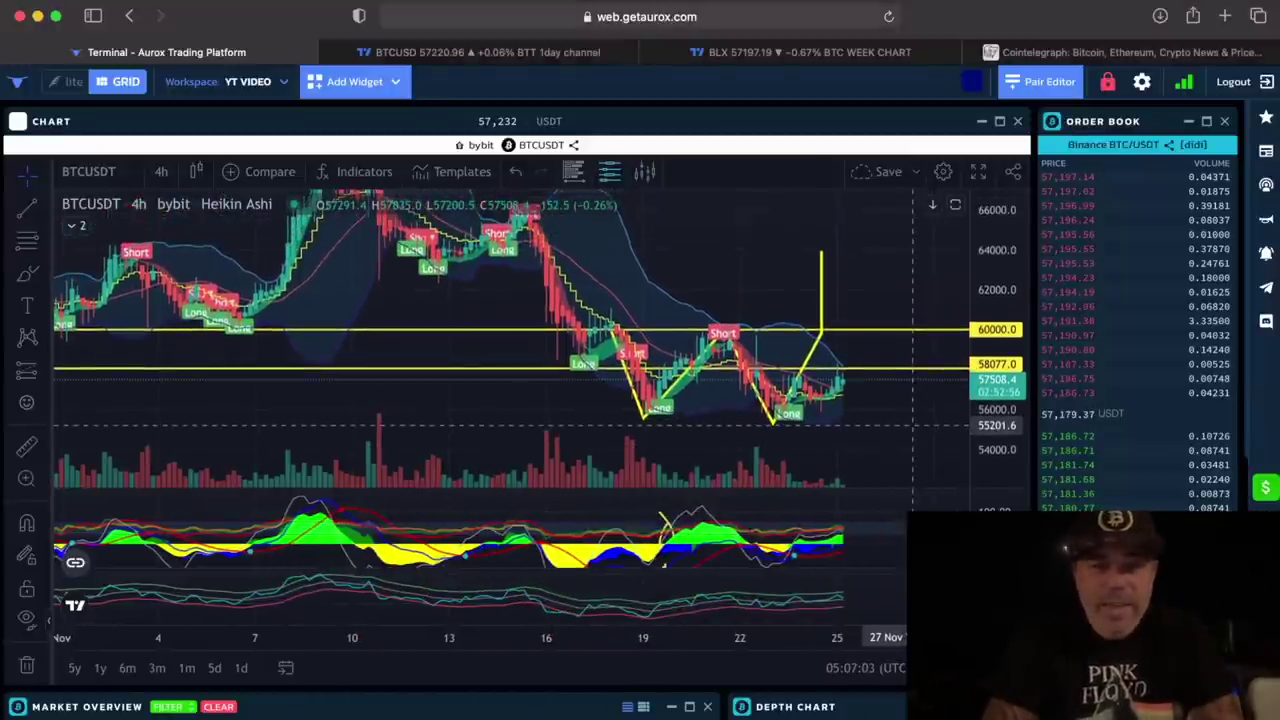
# Delete the old yellow zigzag from the BTCUSDT 4h chart, keeping the 60000 and 58077 levels
pyautogui.scroll(-5, 912, 425)
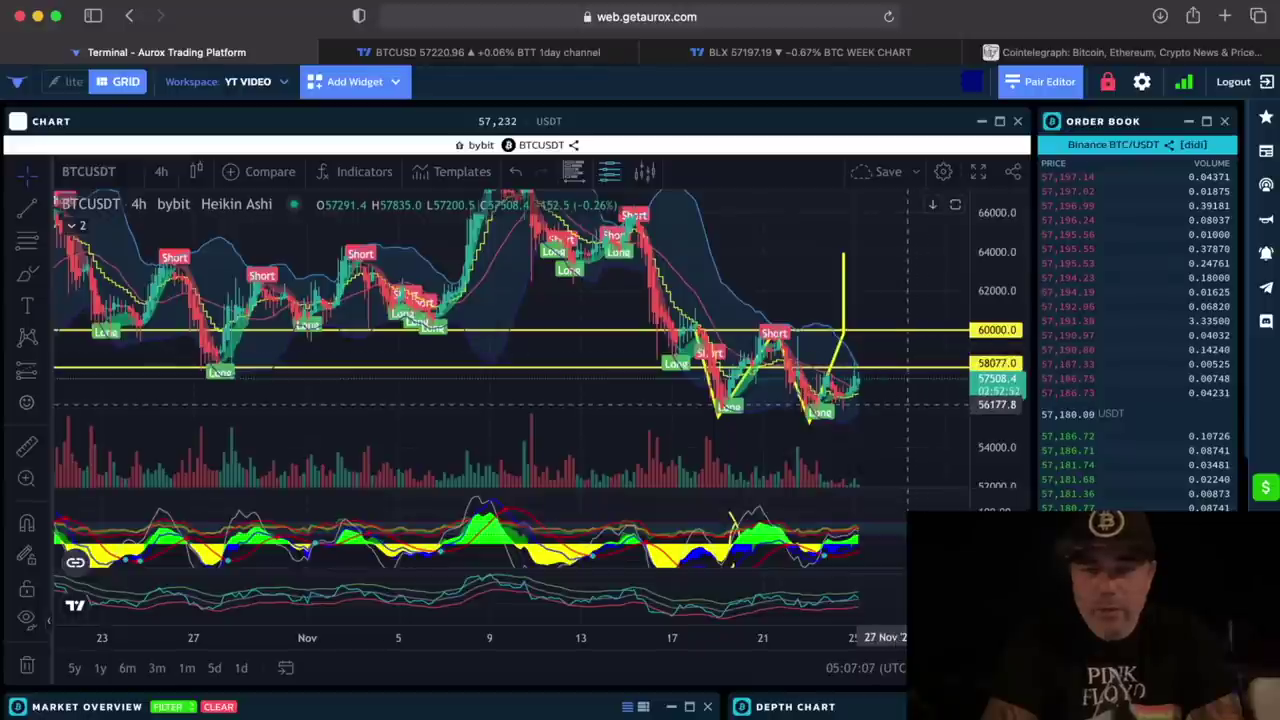
pyautogui.moveTo(902, 405); pyautogui.dragTo(902, 432)
pyautogui.scroll(3, 902, 432)
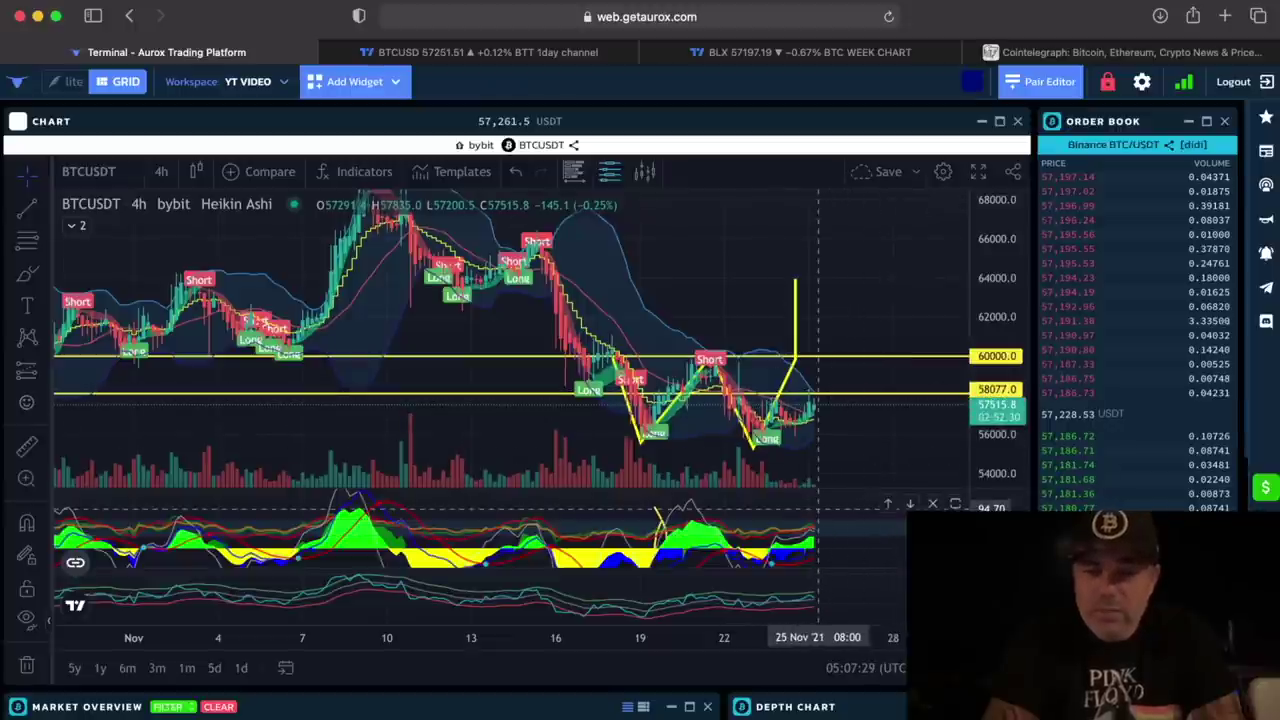
pyautogui.scroll(-2, 818, 508)
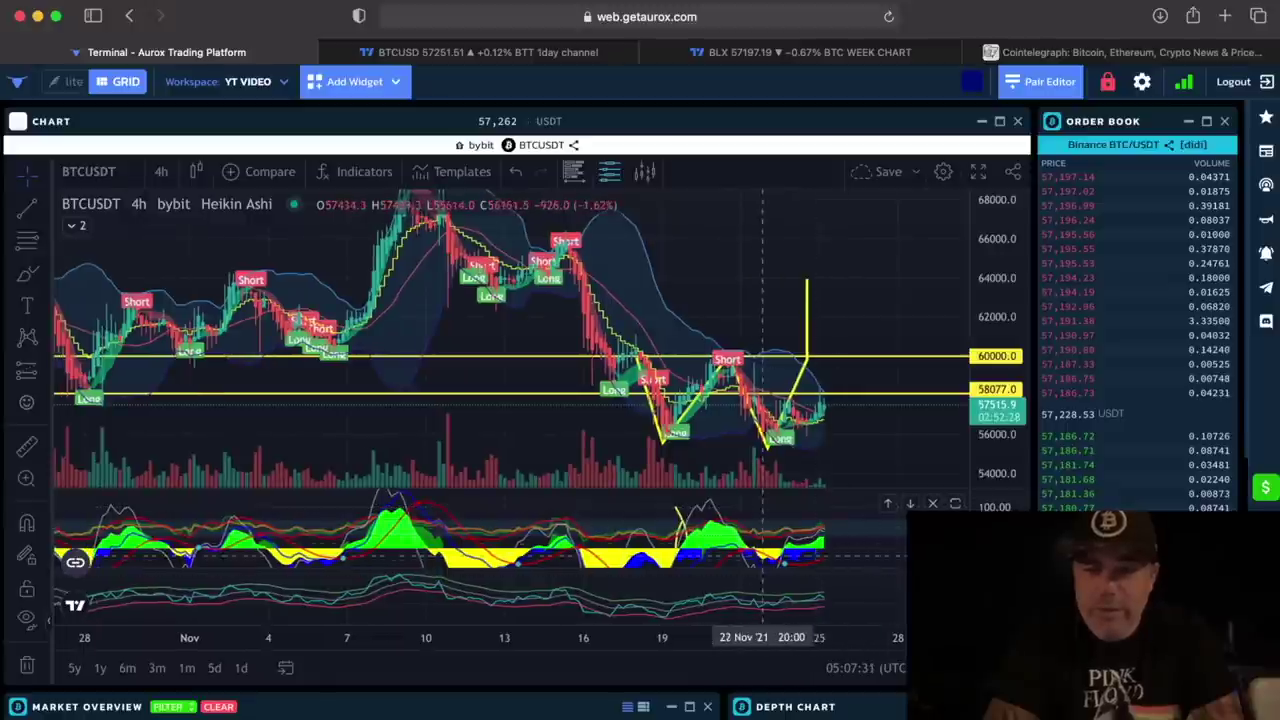
pyautogui.scroll(2, 679, 436)
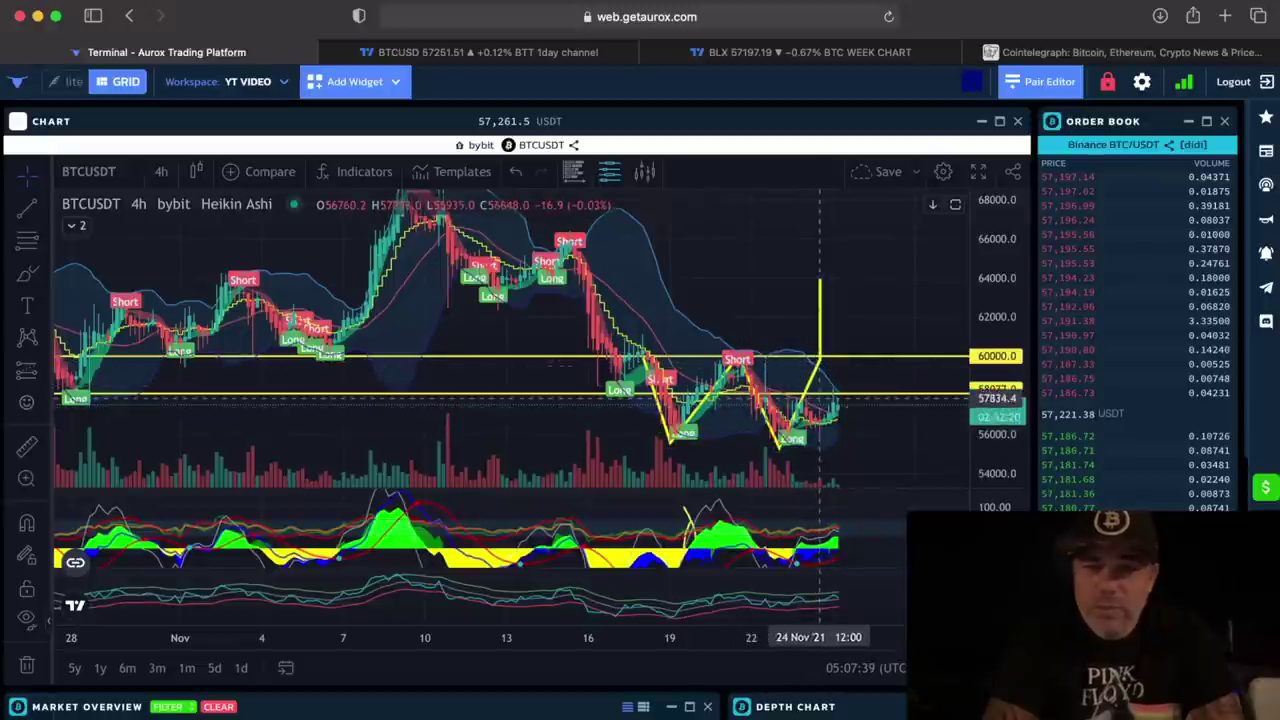
pyautogui.click(812, 375)
pyautogui.press('Delete')
pyautogui.scroll(3, 811, 375)
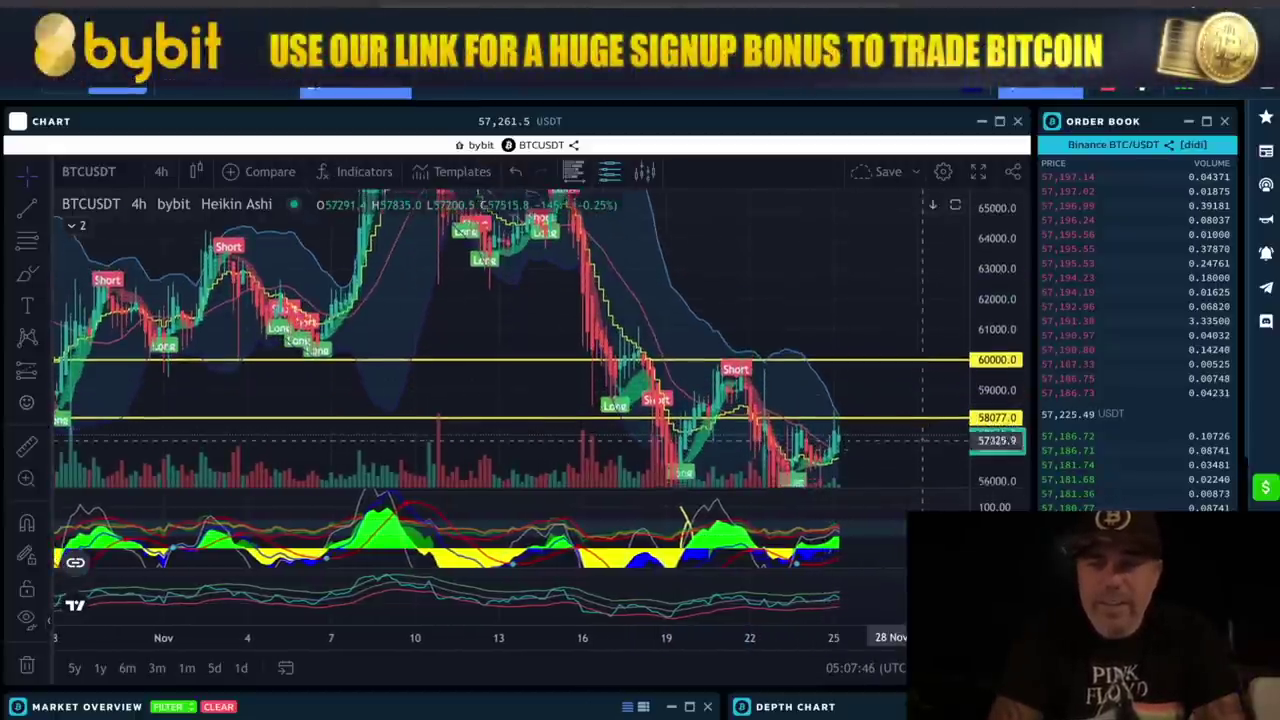
pyautogui.moveTo(811, 375); pyautogui.dragTo(817, 244)
pyautogui.scroll(4, 943, 381)
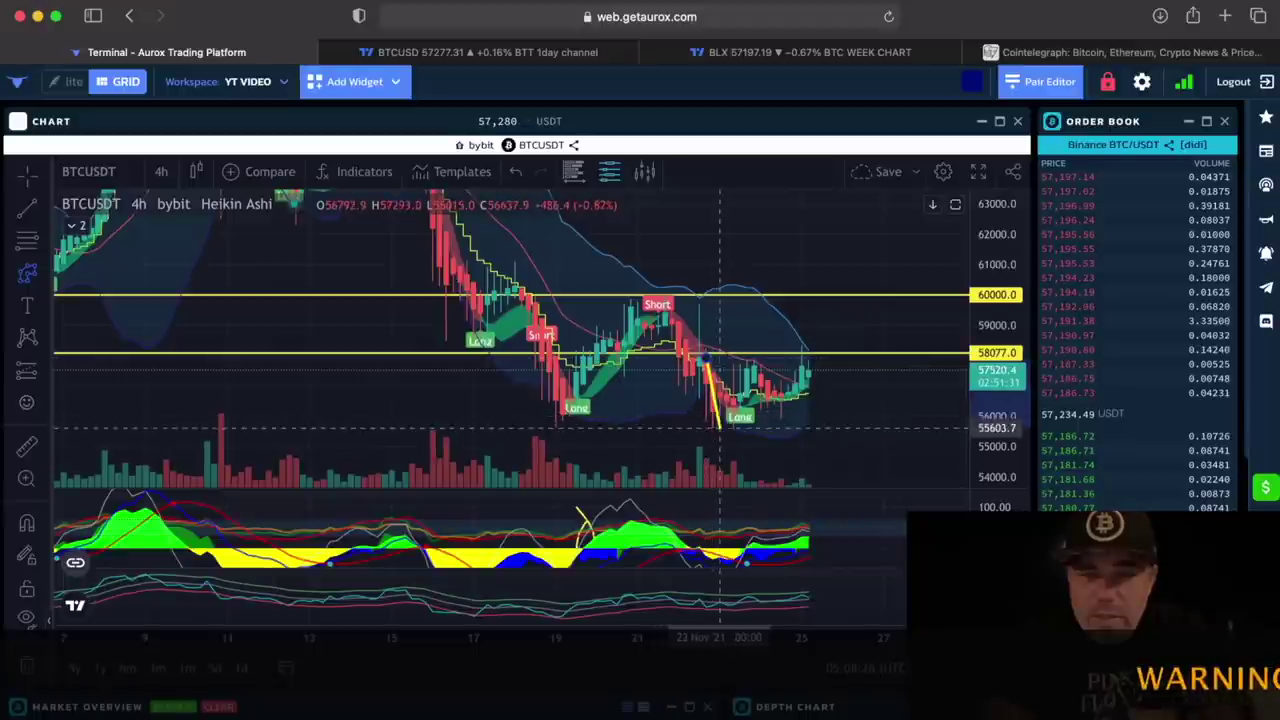
# Draw a yellow W polyline across the recent lows, ending with a spike to 60000
pyautogui.click(733, 428)
pyautogui.click(762, 358)
pyautogui.click(780, 418)
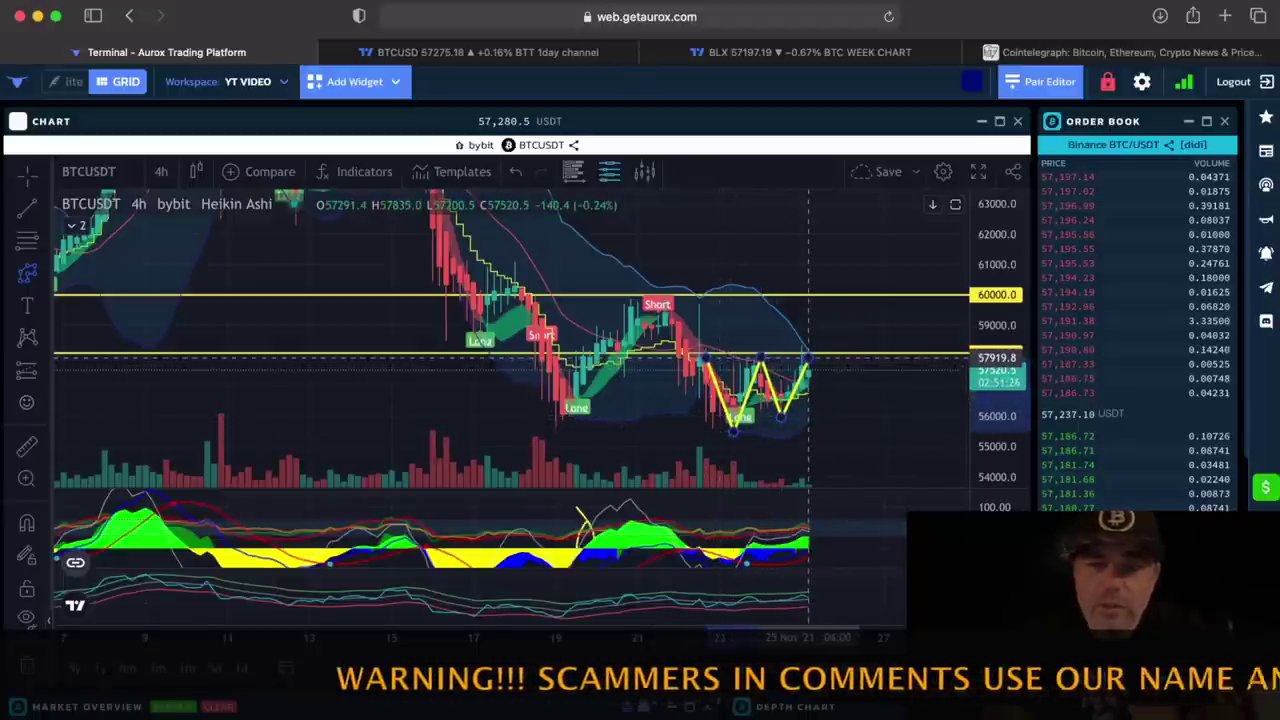
pyautogui.click(808, 355)
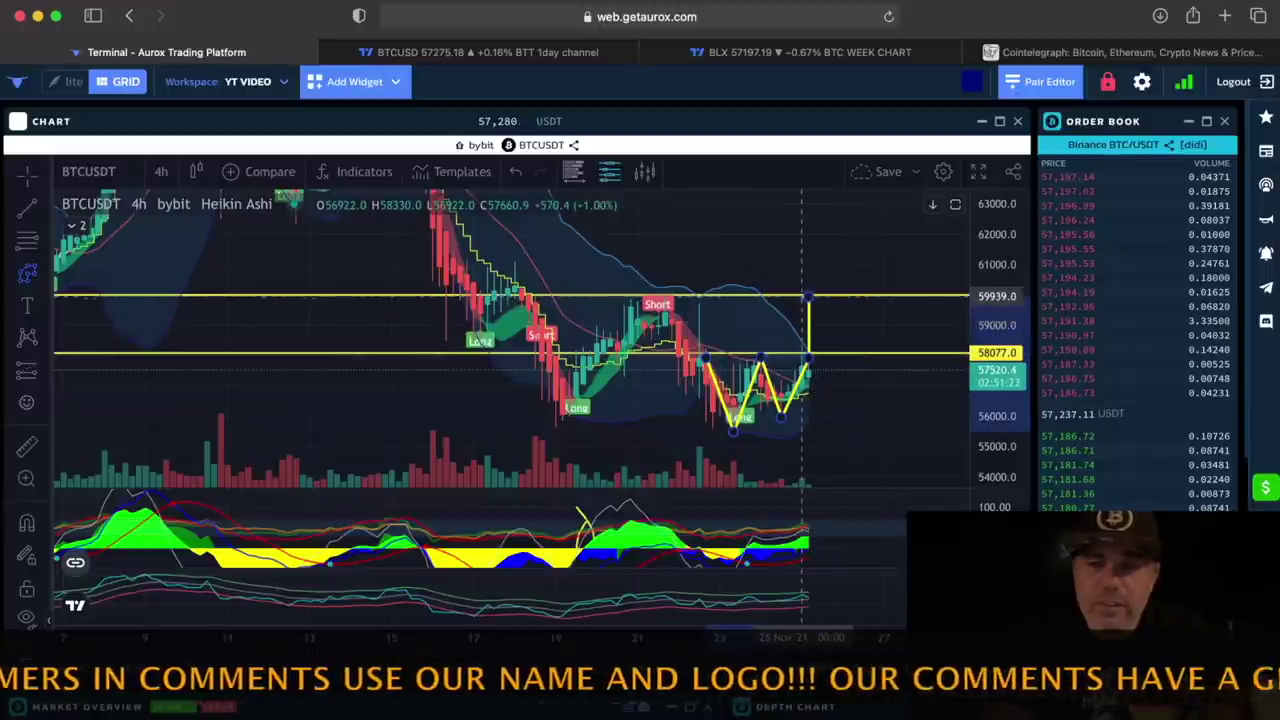
pyautogui.doubleClick(808, 295)
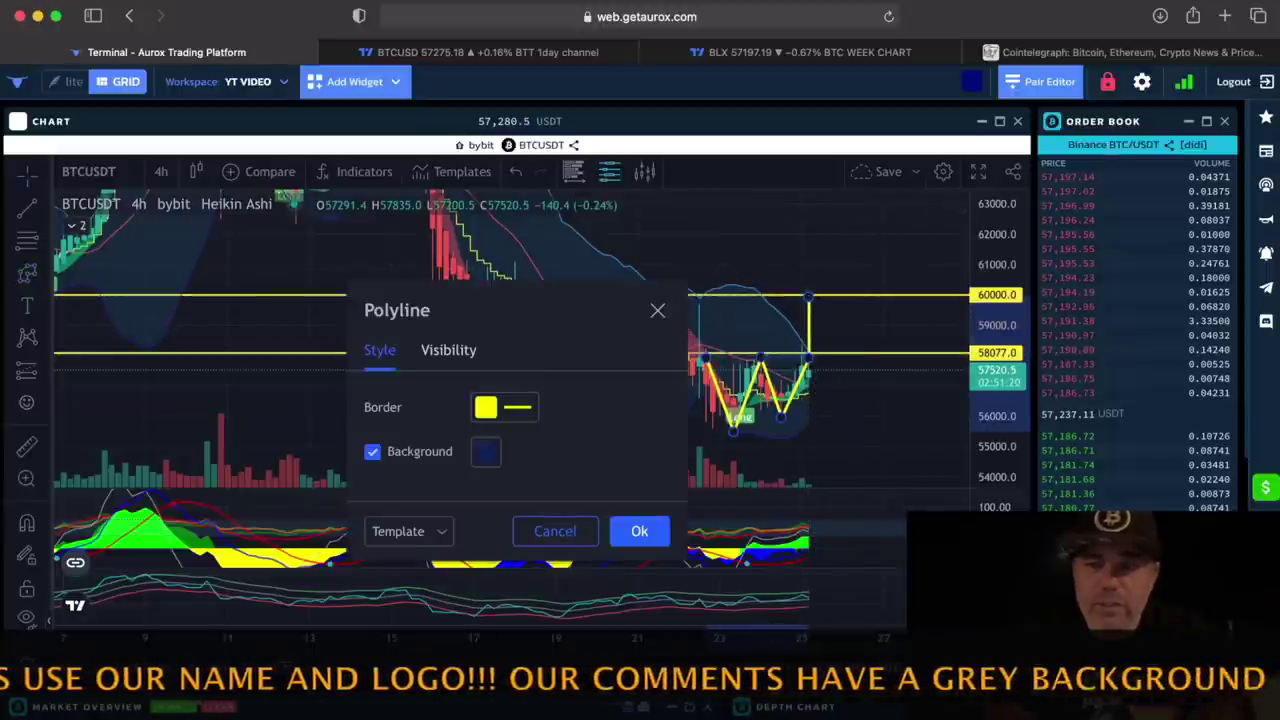
pyautogui.press('Return')
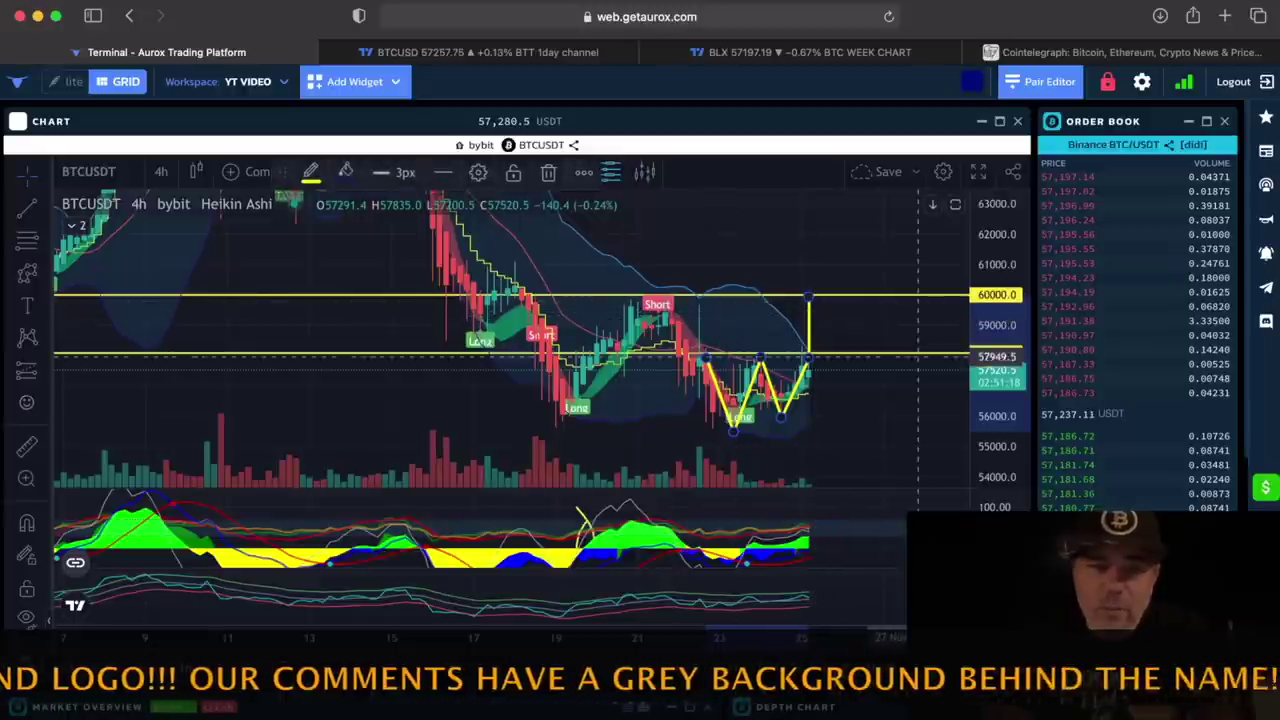
# Make the indicator pane below the chart taller
pyautogui.scroll(1, 778, 385)
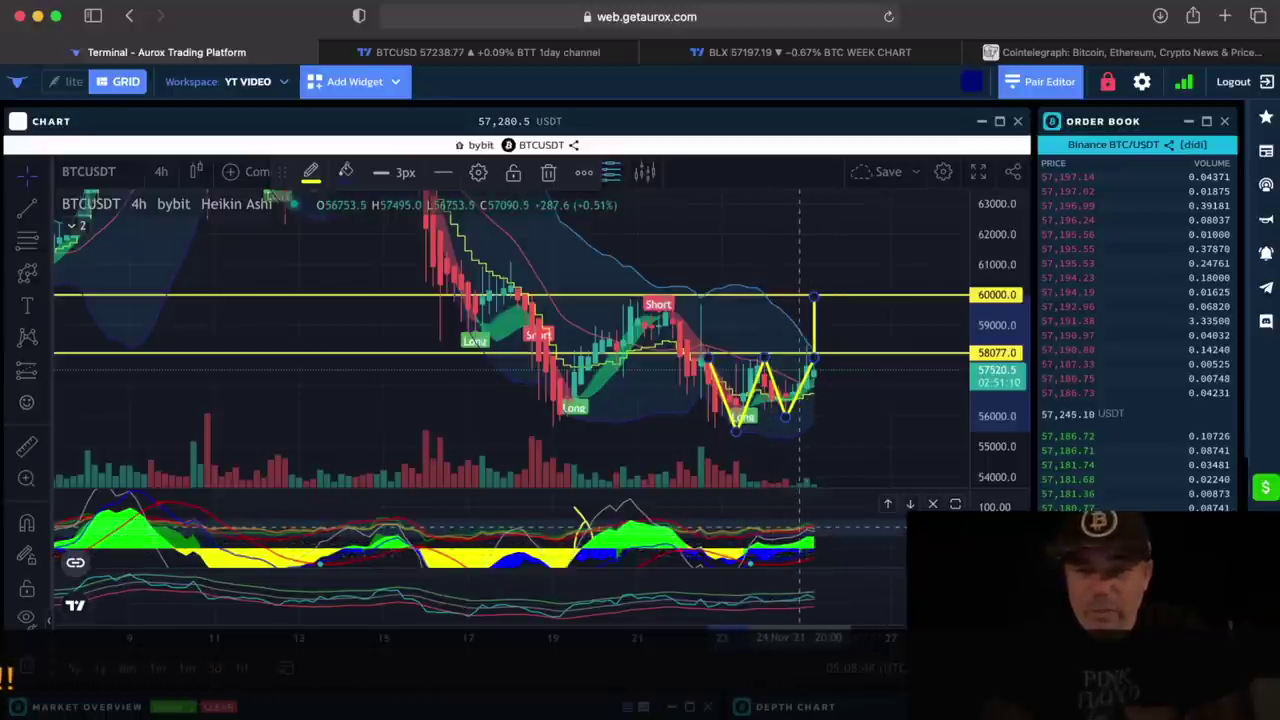
pyautogui.moveTo(820, 497); pyautogui.dragTo(827, 490)
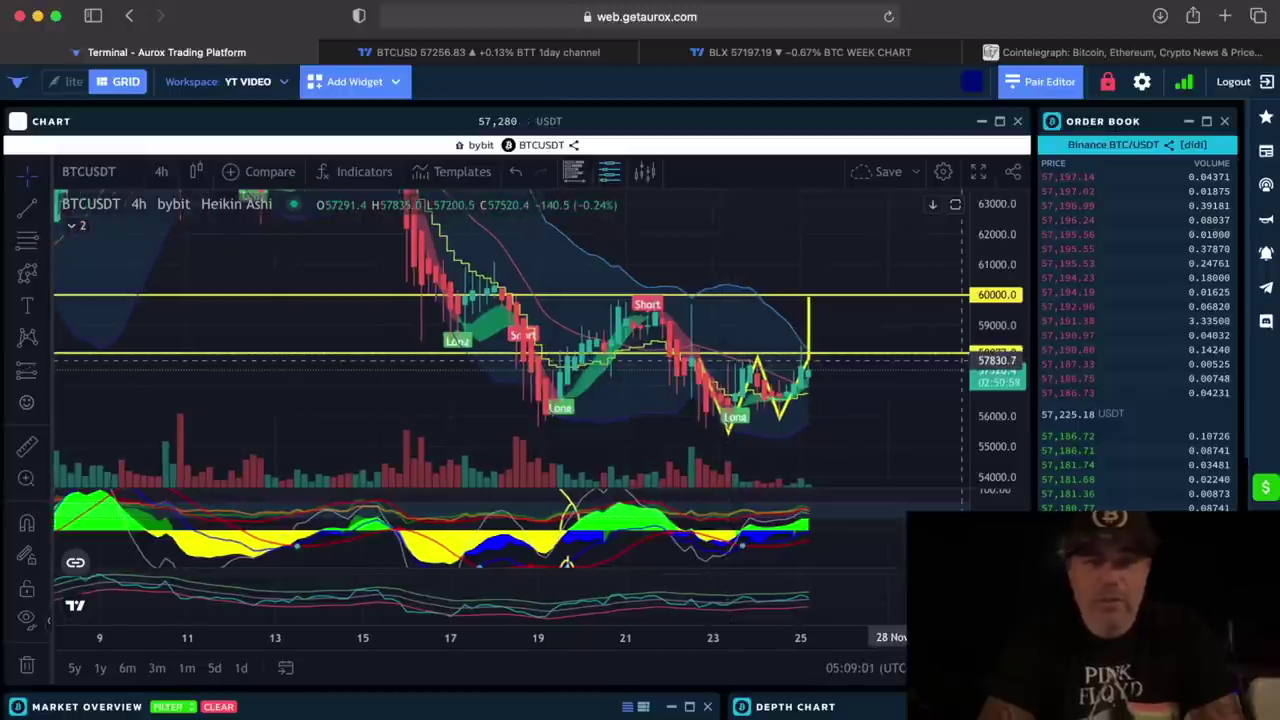
pyautogui.scroll(5, 891, 360)
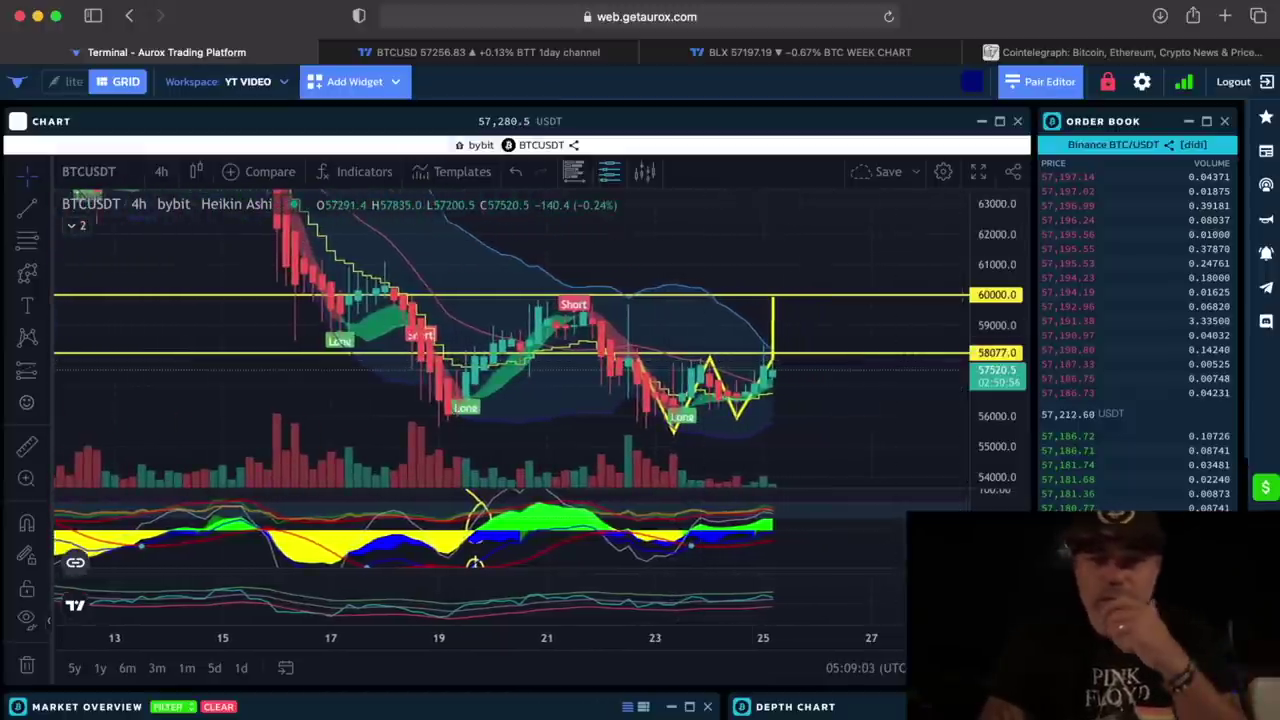
# Go to the TradingView BTCUSD 1D chart, dismiss its alert, and zoom in
pyautogui.click(488, 52)
pyautogui.click(774, 291)
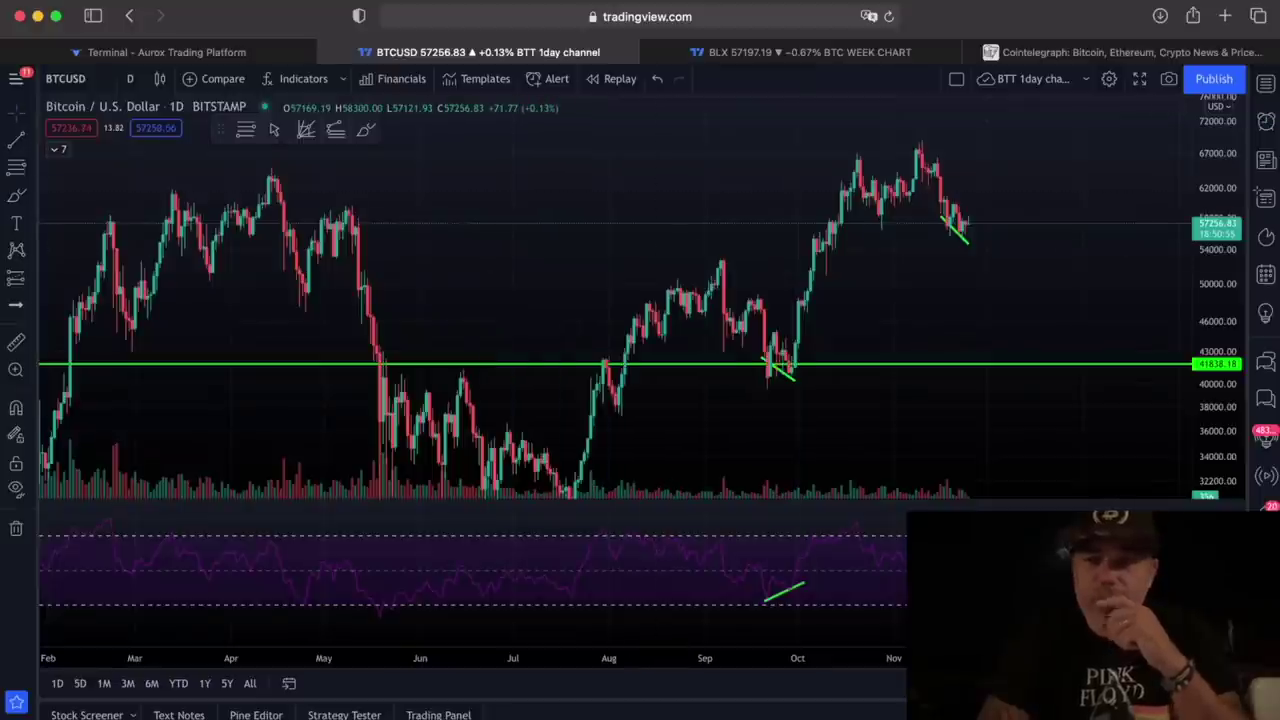
pyautogui.scroll(3, 858, 372)
pyautogui.scroll(3, 858, 372)
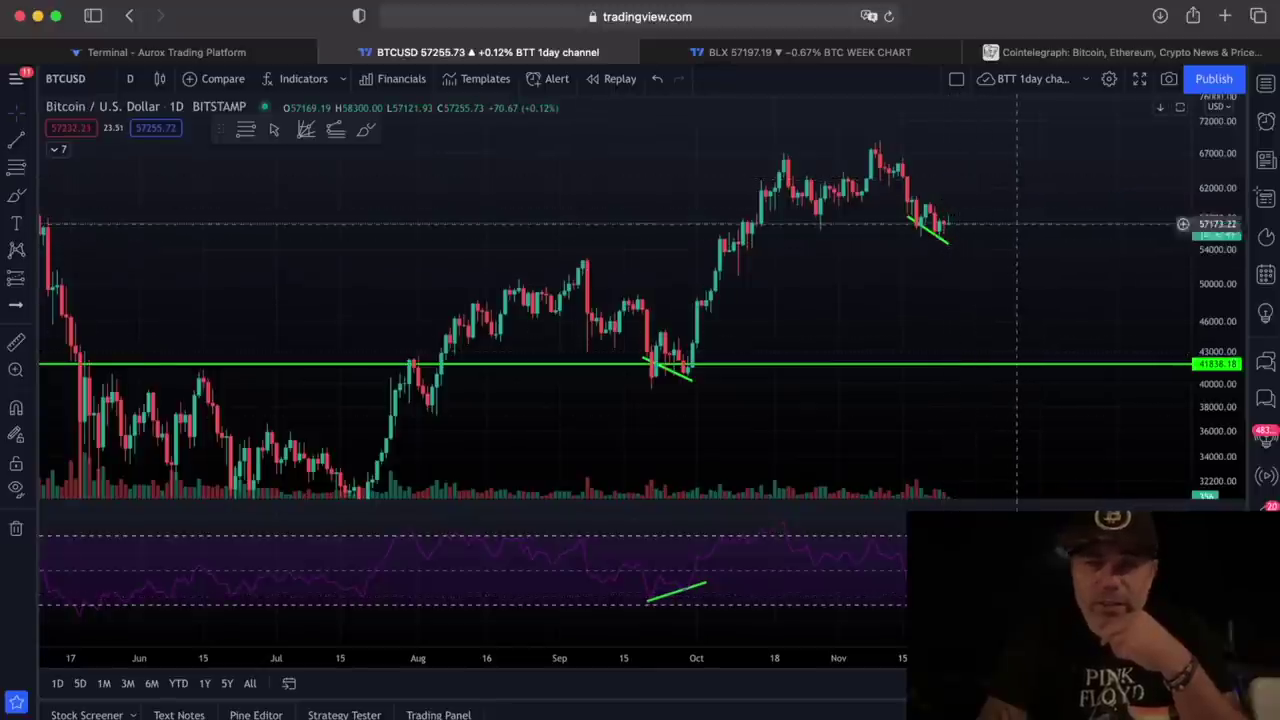
pyautogui.scroll(1, 1024, 248)
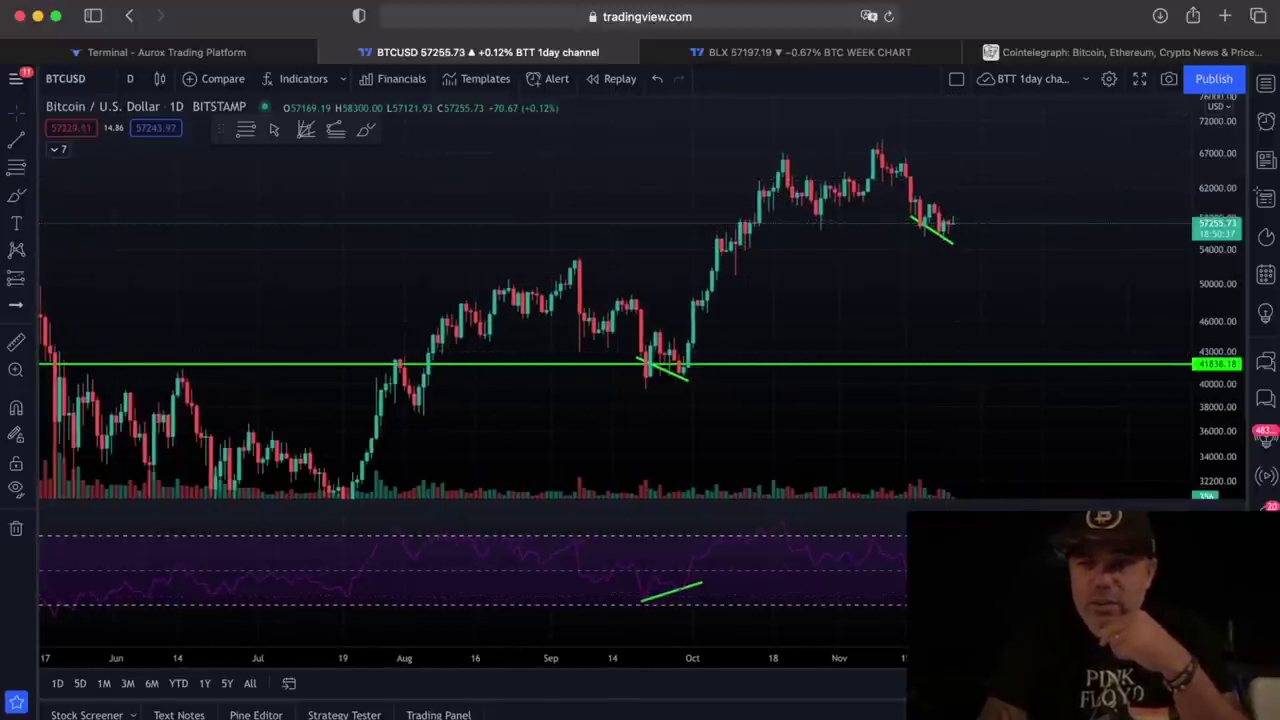
pyautogui.scroll(2, 1052, 230)
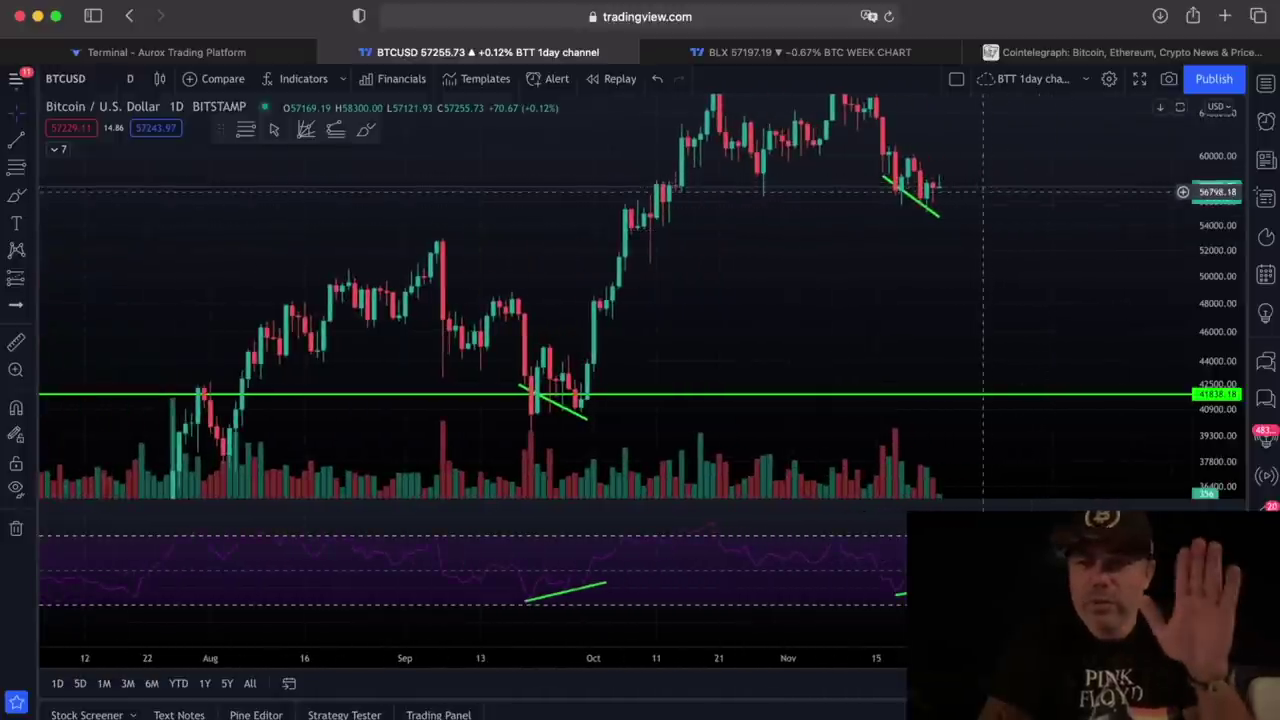
pyautogui.scroll(3, 970, 255)
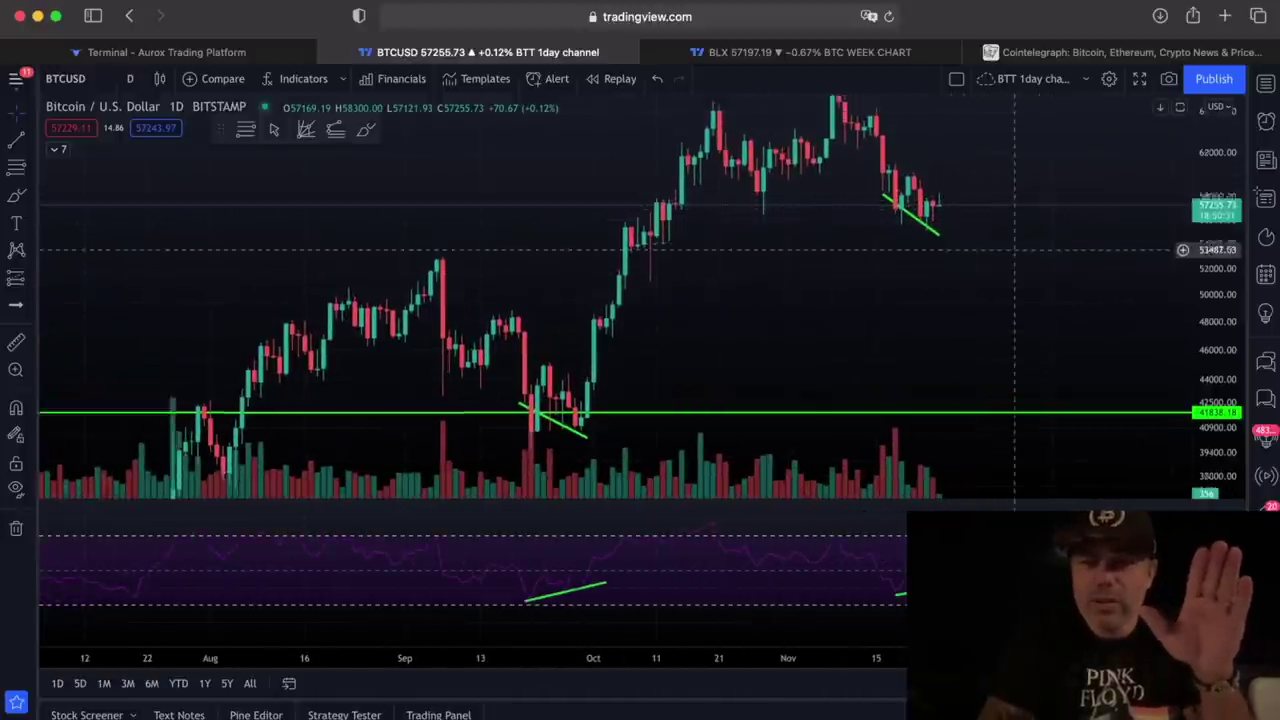
pyautogui.scroll(2, 1022, 283)
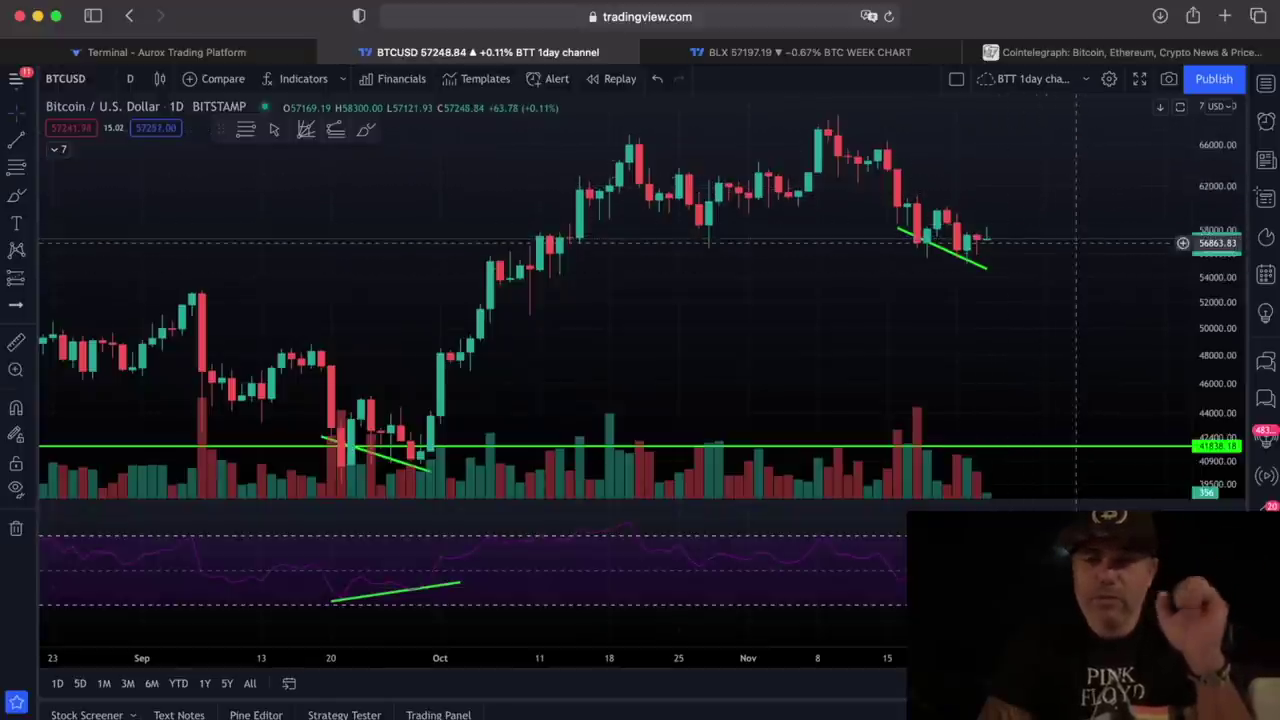
# Pan the daily chart back and forth, then switch to the BLX BTC WEEK CHART
pyautogui.hscroll(-10, 1076, 242)
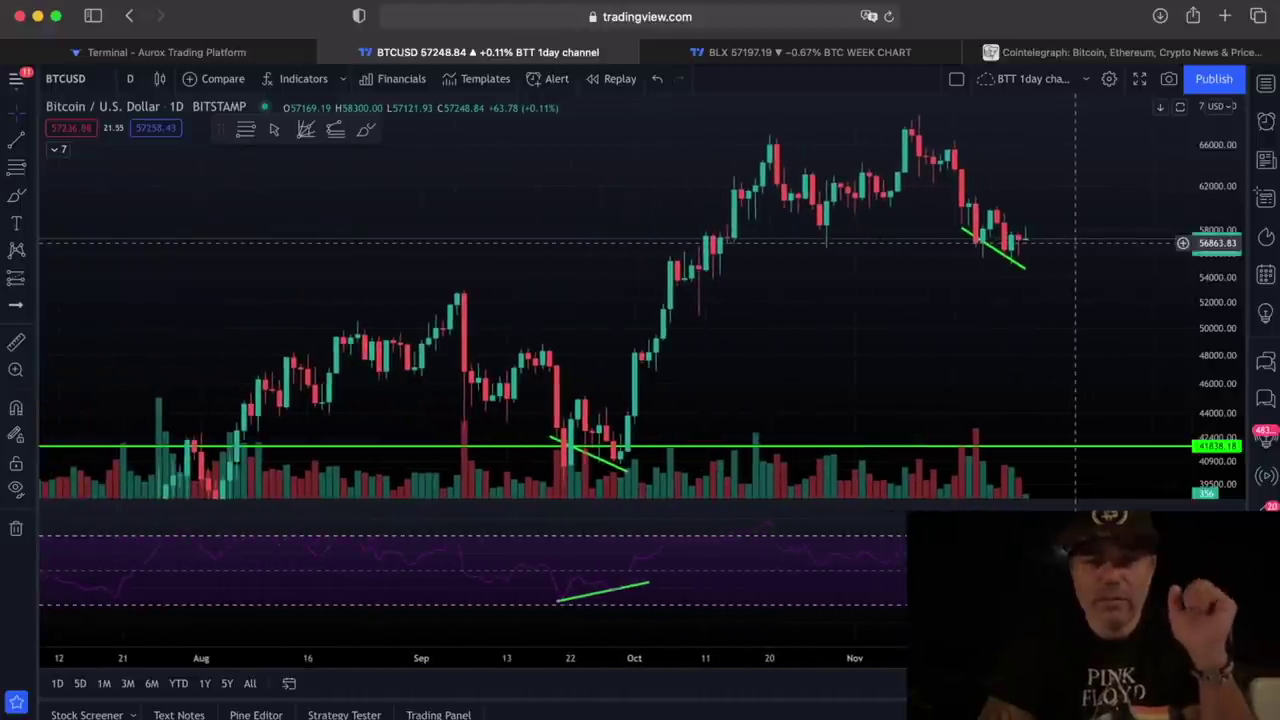
pyautogui.hscroll(3, 1076, 242)
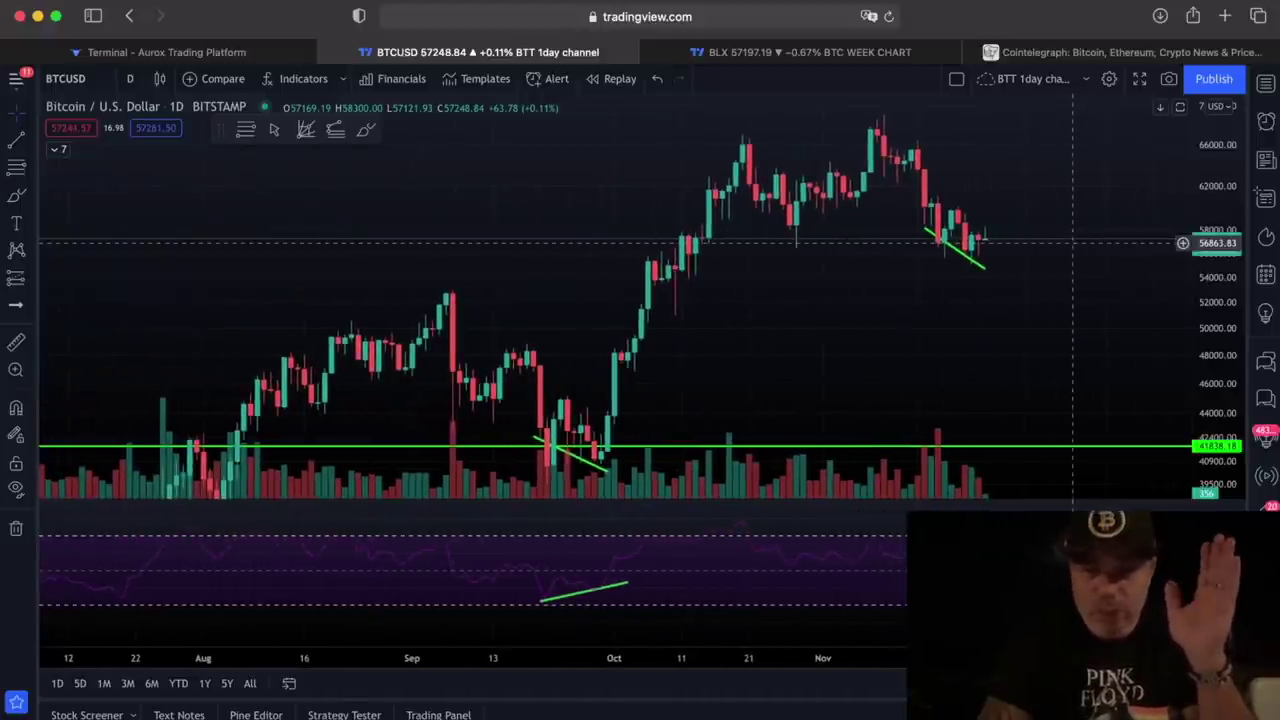
pyautogui.hscroll(5, 1074, 242)
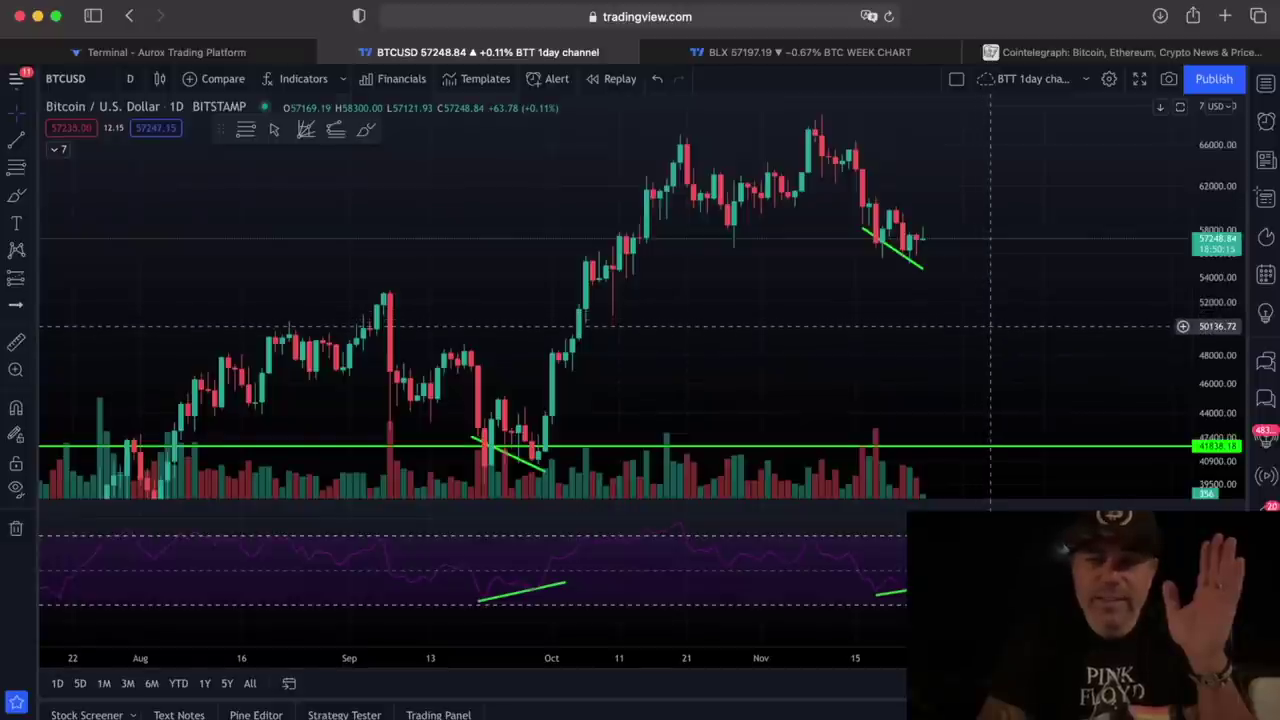
pyautogui.hscroll(-10, 991, 326)
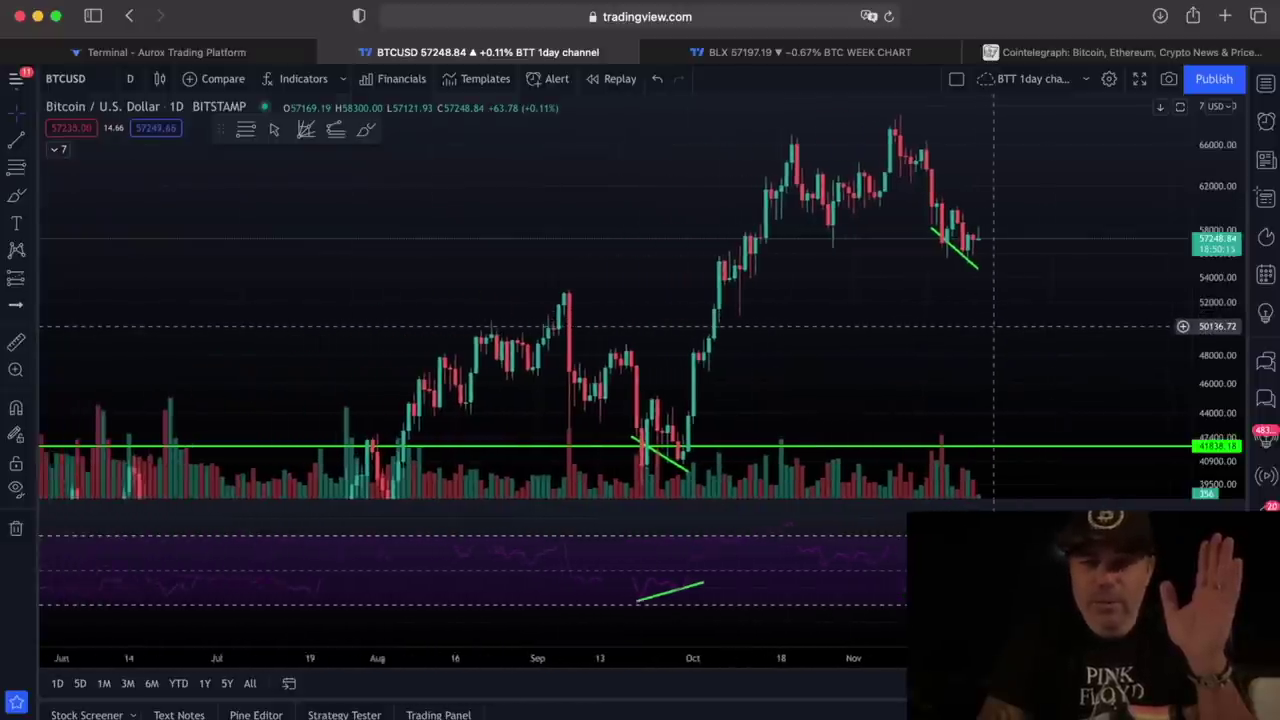
pyautogui.scroll(-5, 991, 326)
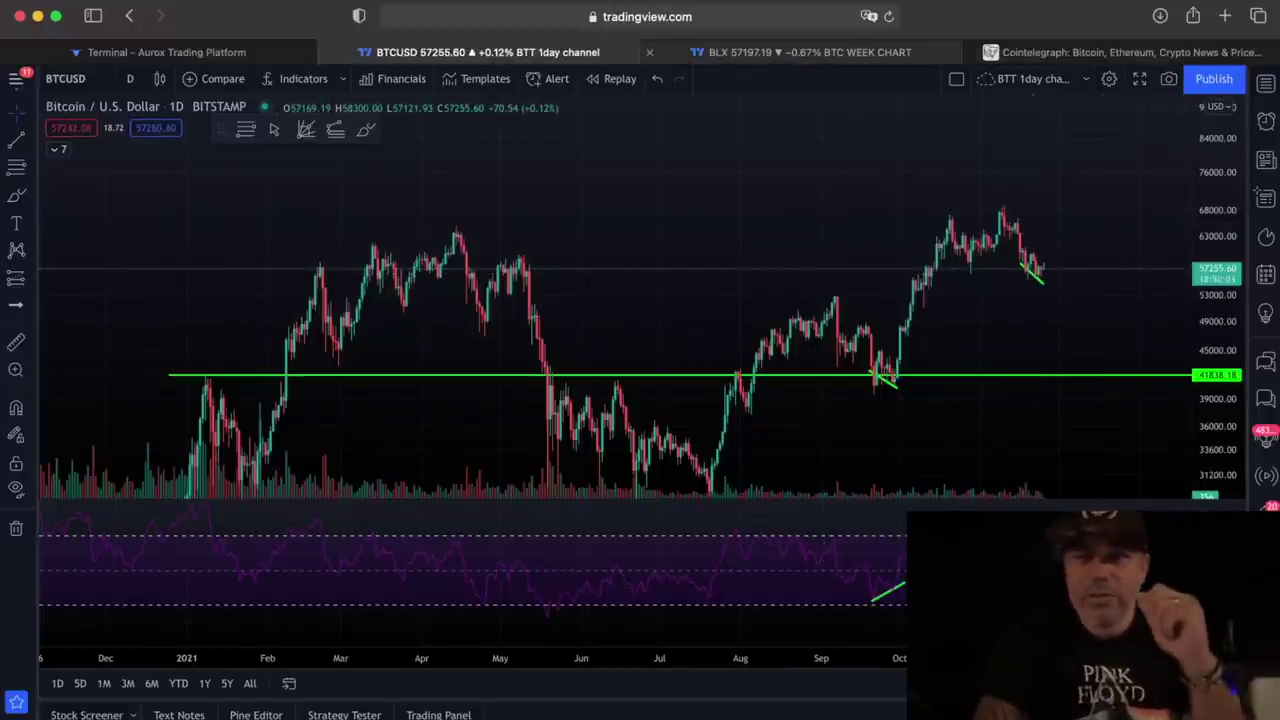
pyautogui.click(800, 52)
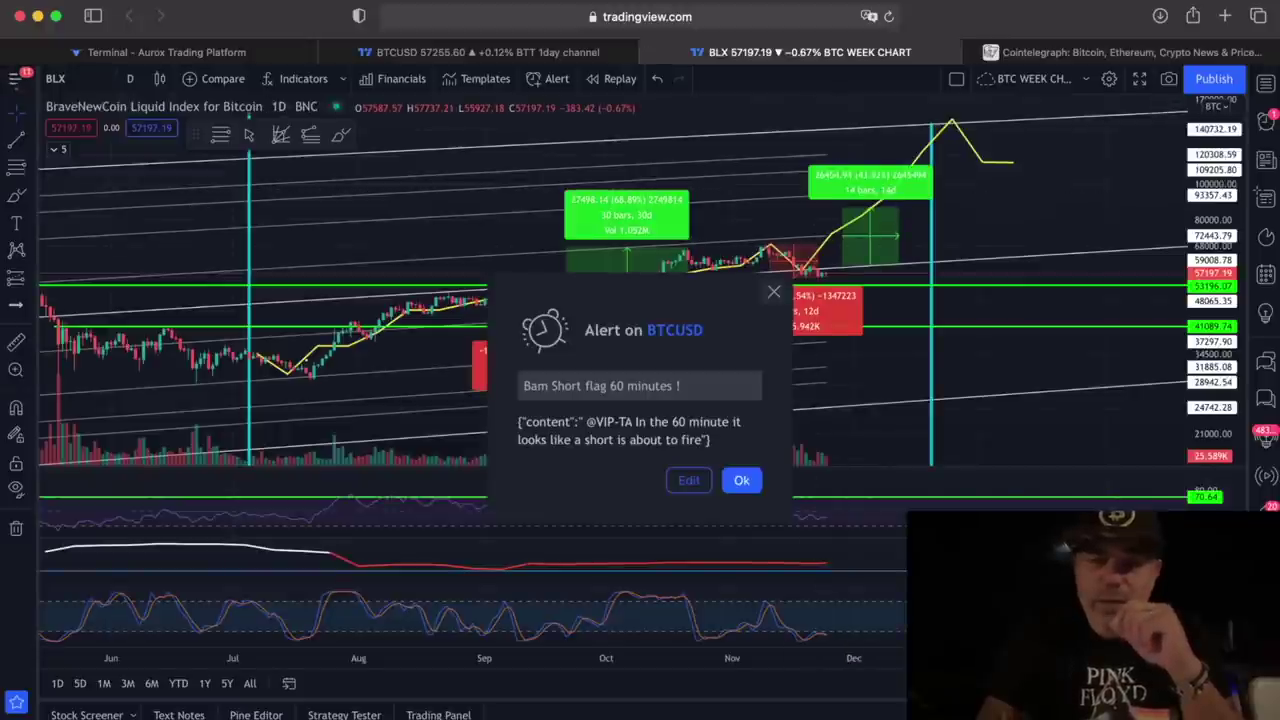
# Dismiss the BTCUSD alert and stretch the BLX week chart's candles vertically on the price scale
pyautogui.click(740, 480)
pyautogui.scroll(2, 963, 340)
pyautogui.moveTo(1210, 369); pyautogui.dragTo(1210, 383)
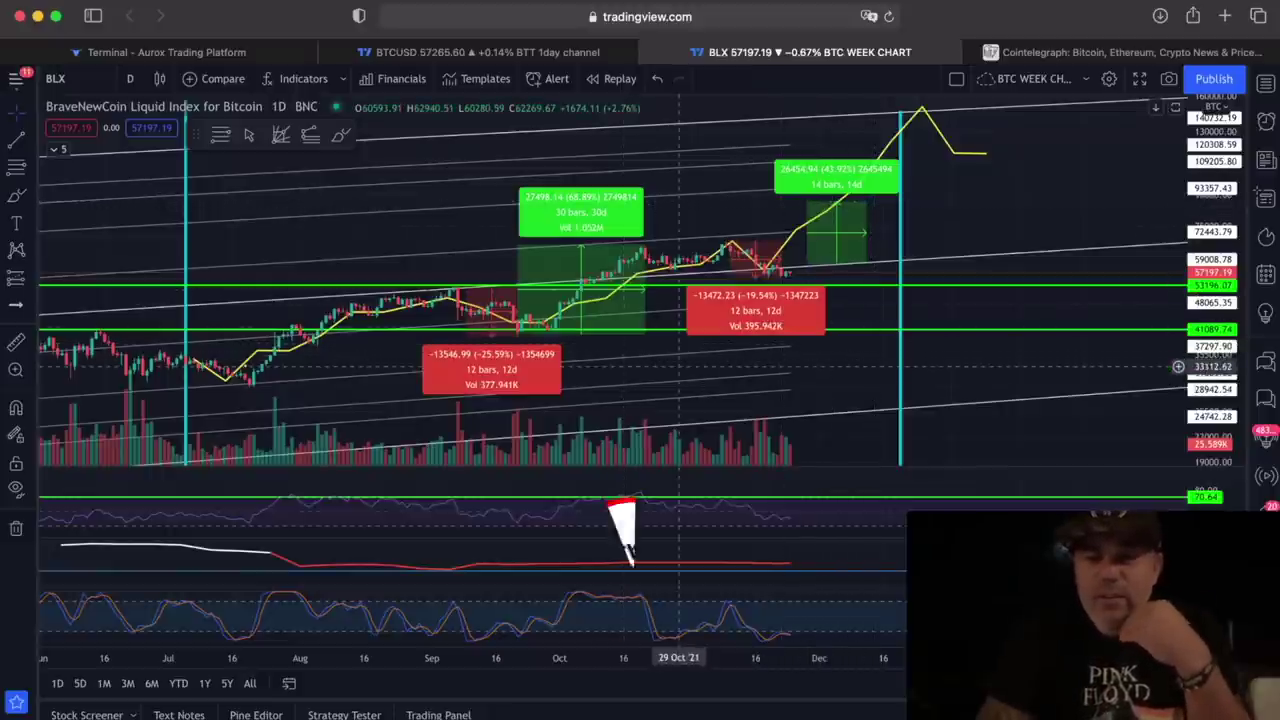
pyautogui.scroll(-1, 983, 188)
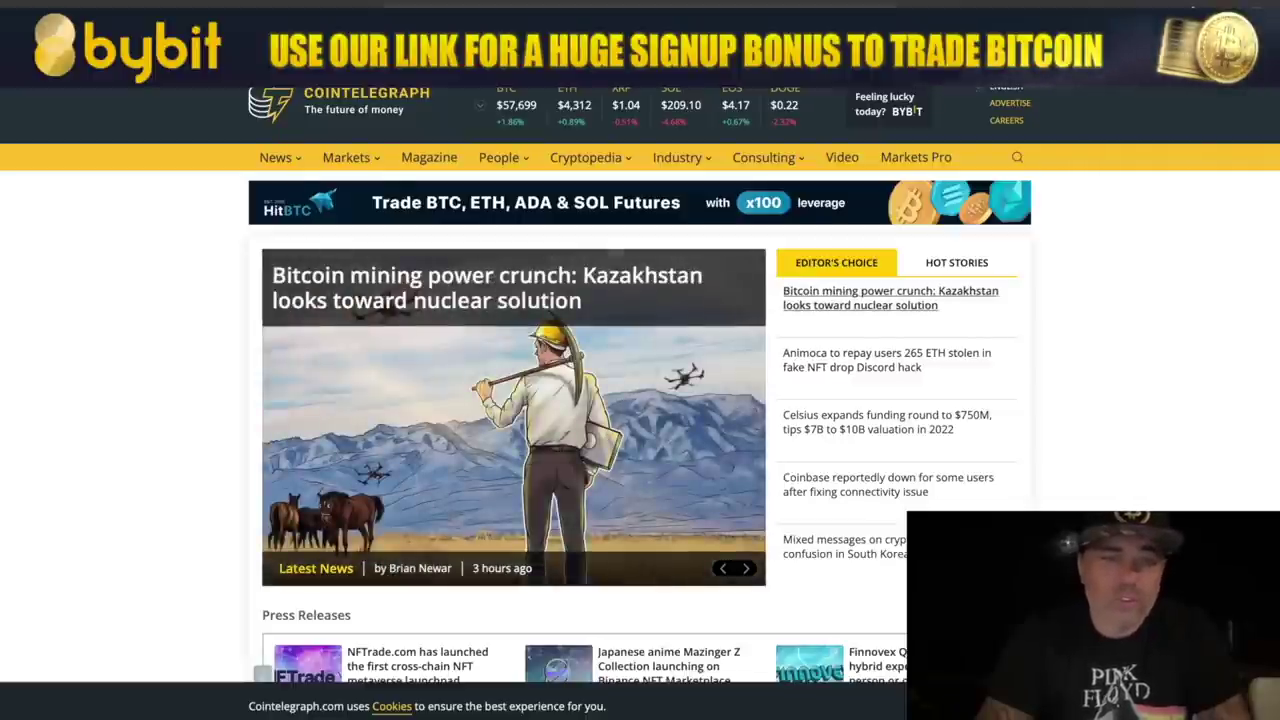
# Open the Editor's Choice article on Celsius's $750M funding round and scroll through it
pyautogui.scroll(-1, 640, 400)
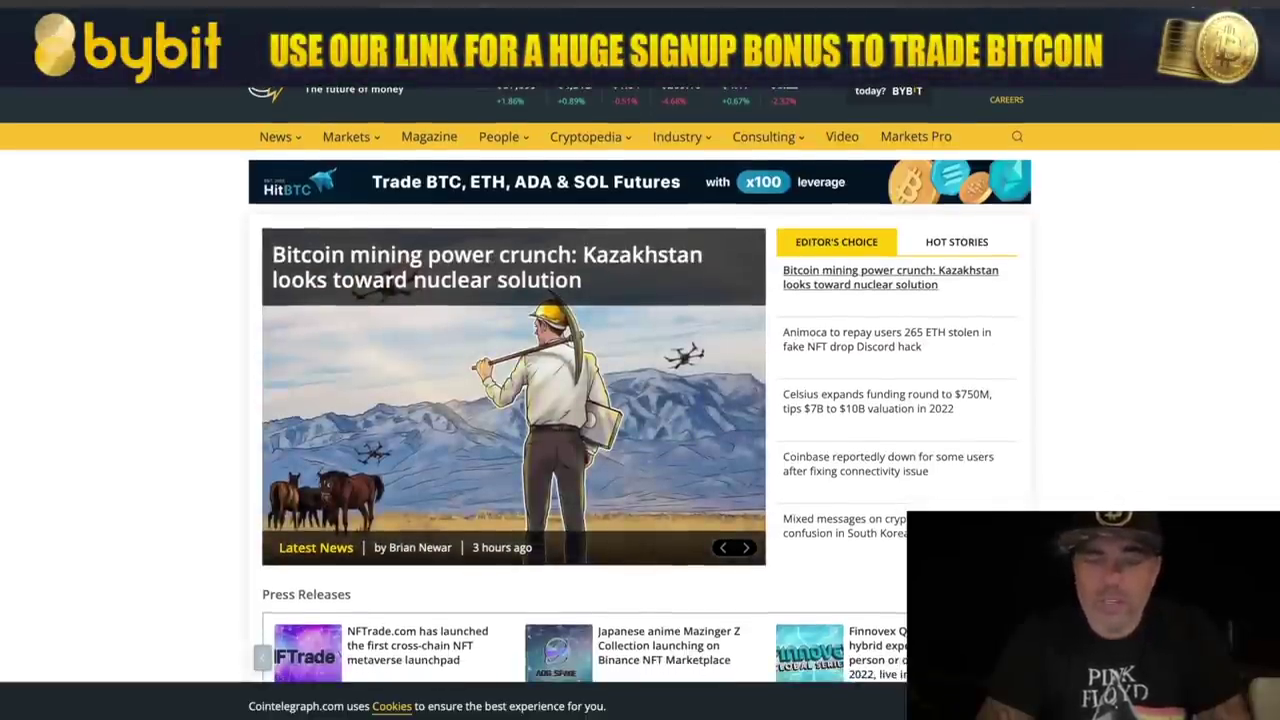
pyautogui.scroll(-1, 640, 400)
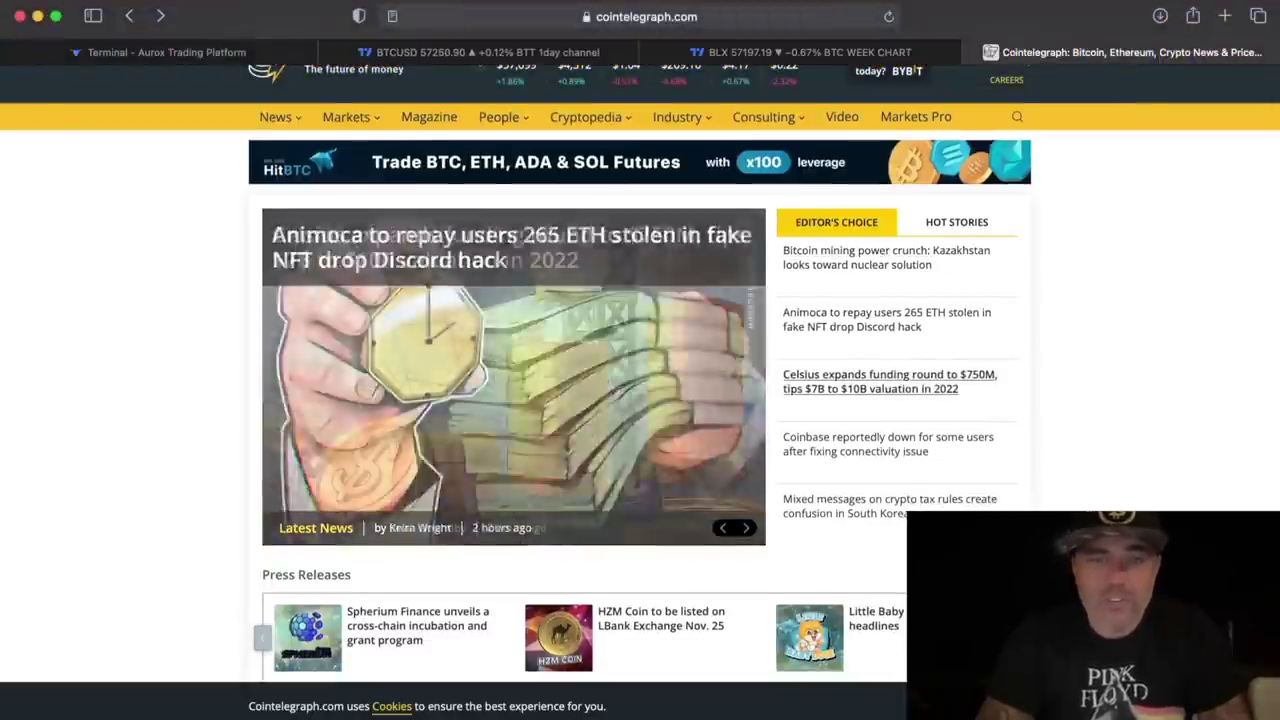
pyautogui.click(890, 381)
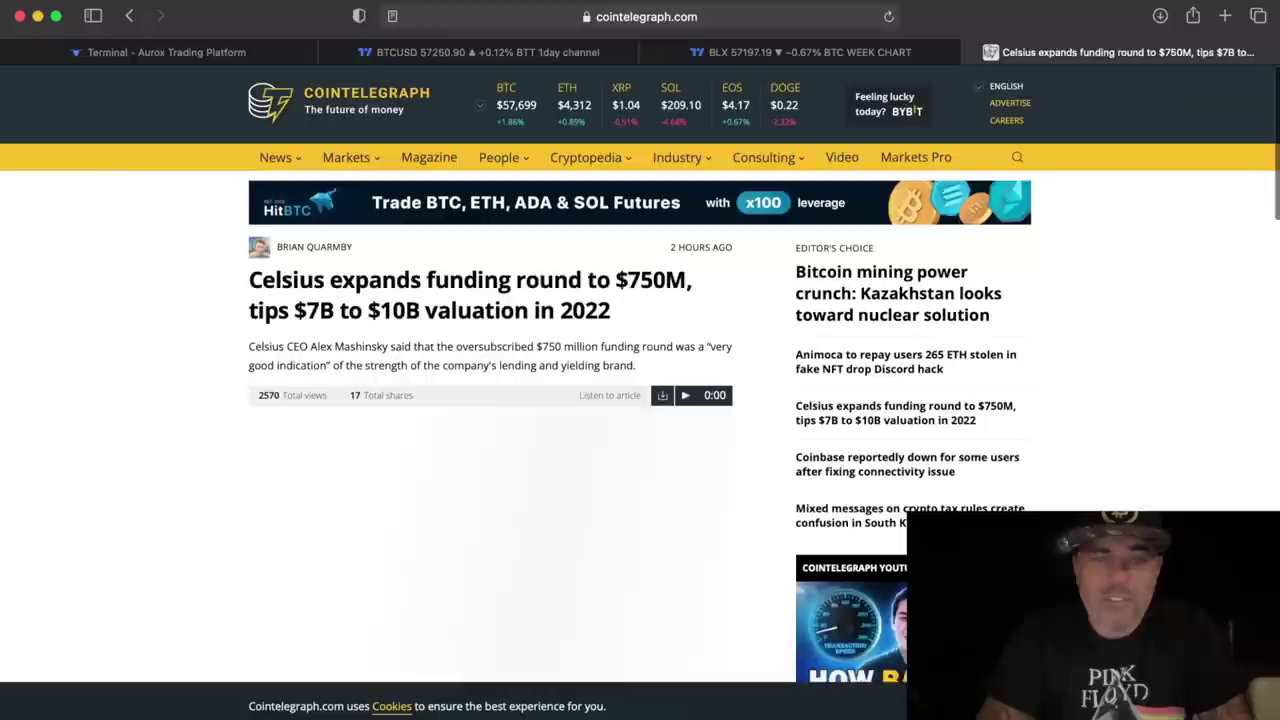
pyautogui.scroll(-2, 640, 400)
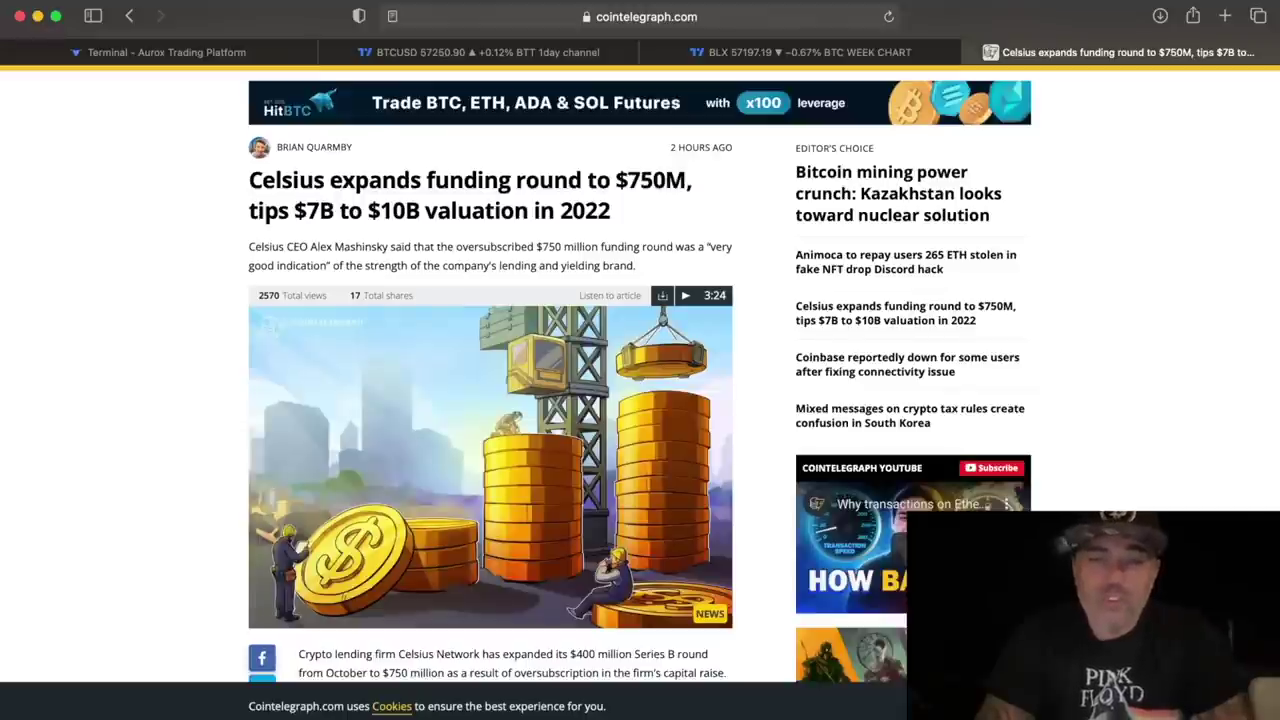
pyautogui.scroll(-5, 640, 380)
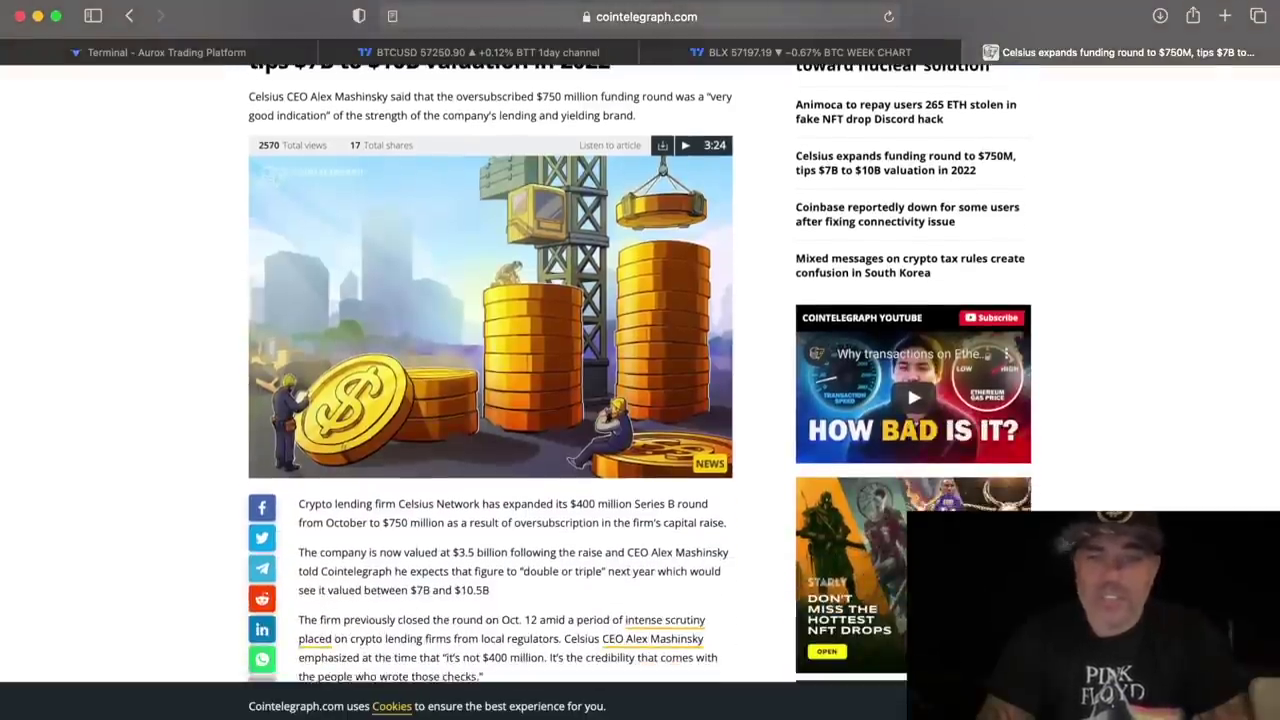